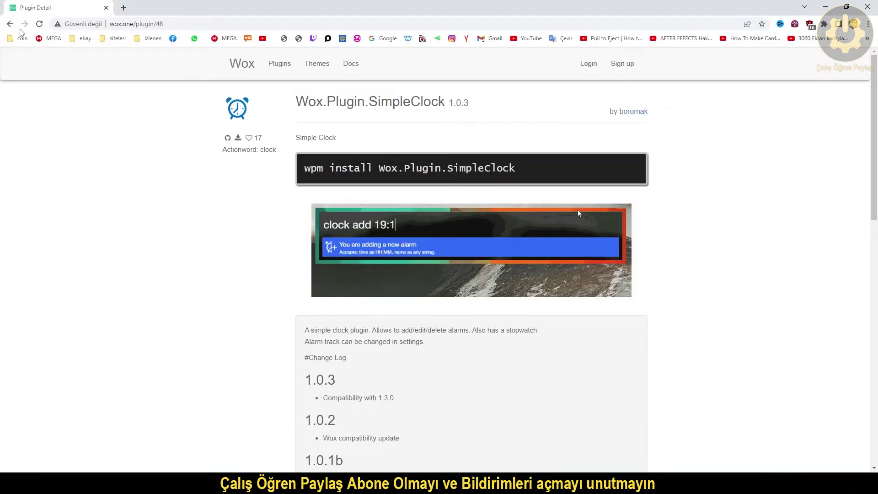
Return to the plugin list, browse it down to the Wiki plugin and view that plugin's detail page
{"action": "left_click", "coordinate": [10, 24]}
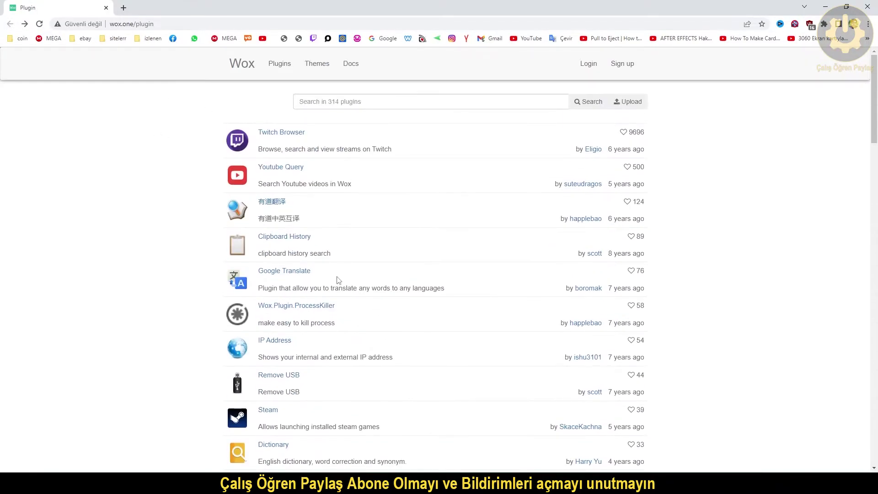
{"action": "scroll", "coordinate": [328, 182], "scroll_direction": "down", "scroll_amount": 15}
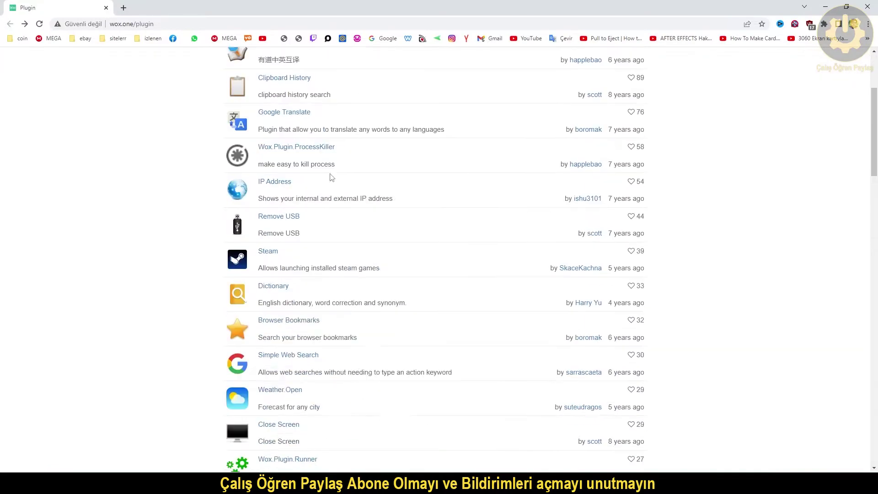
{"action": "scroll", "coordinate": [328, 182], "scroll_direction": "down", "scroll_amount": 8}
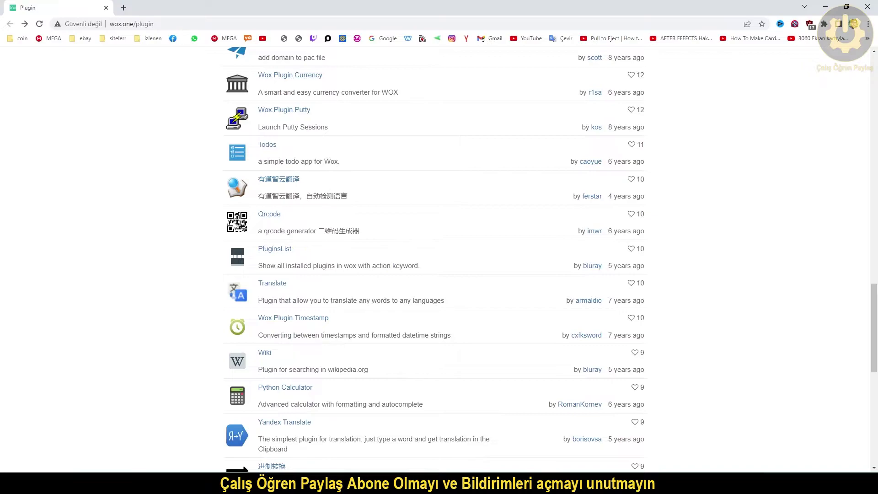
{"action": "scroll", "coordinate": [201, 318], "scroll_direction": "down", "scroll_amount": 1}
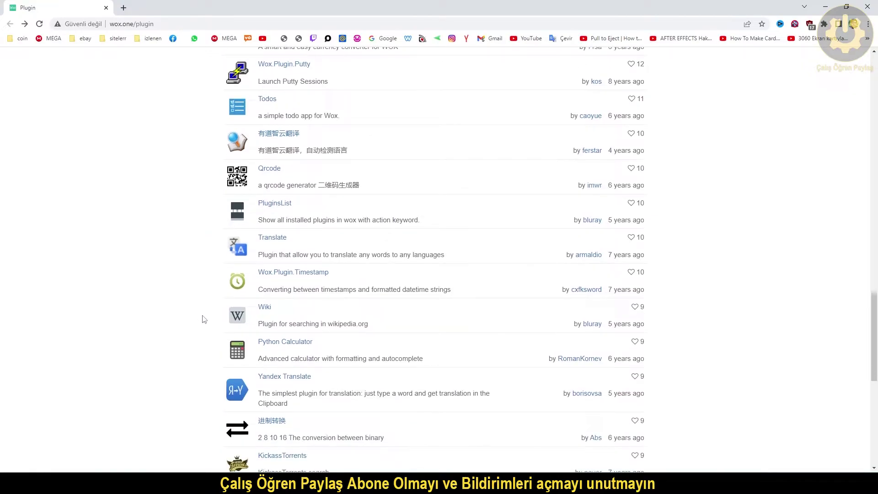
{"action": "left_click", "coordinate": [262, 309]}
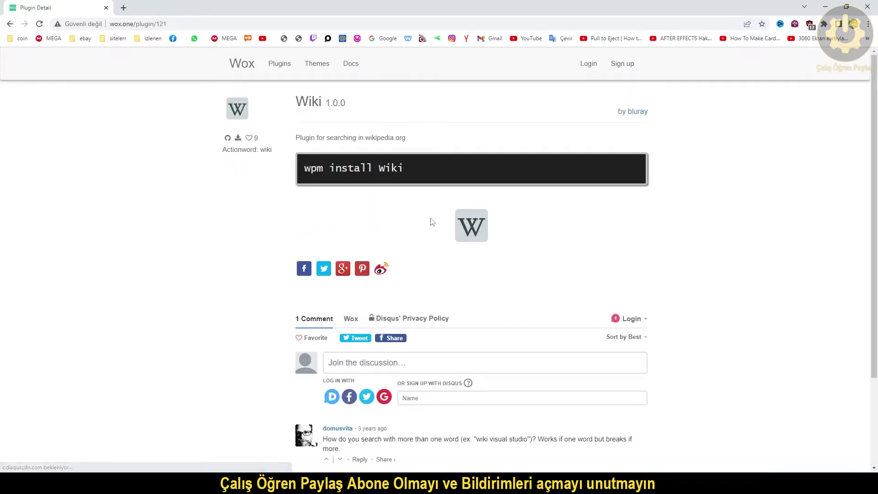
{"action": "scroll", "coordinate": [466, 169], "scroll_direction": "down", "scroll_amount": 2}
{"action": "scroll", "coordinate": [411, 185], "scroll_direction": "up", "scroll_amount": 2}
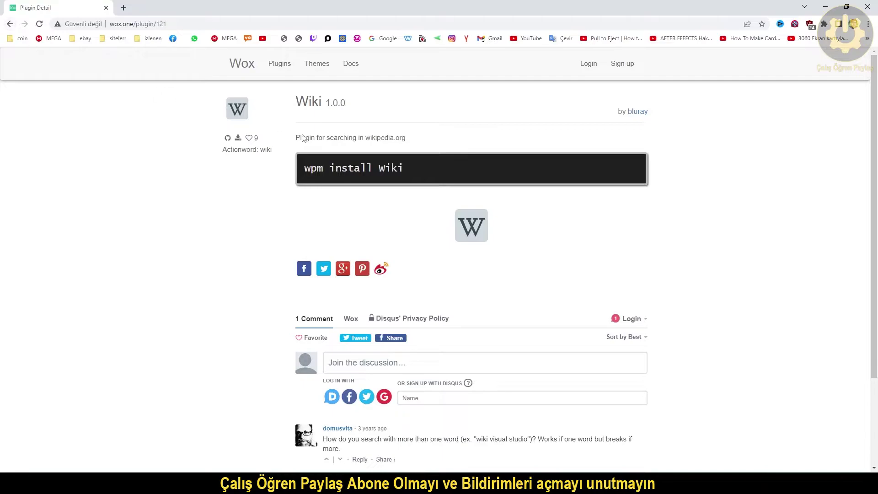
Leave the Wiki plugin page and open the Wox theme builder
{"action": "left_click", "coordinate": [10, 23]}
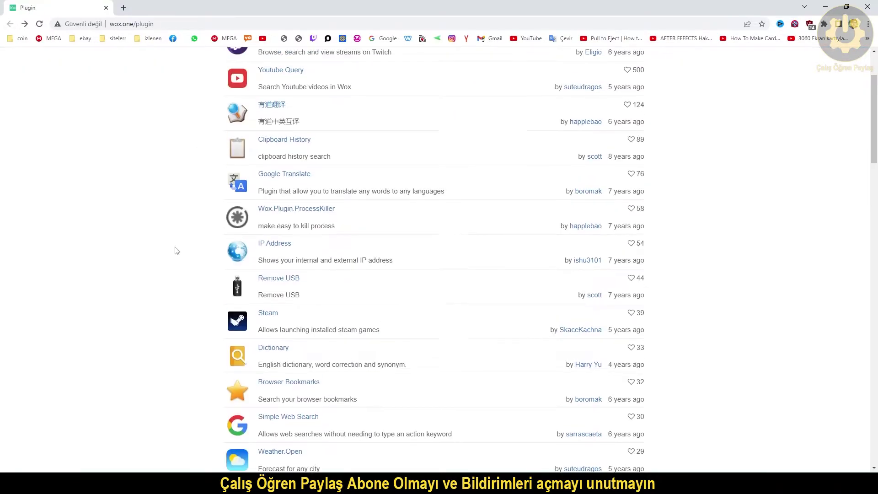
{"action": "scroll", "coordinate": [176, 249], "scroll_direction": "up", "scroll_amount": 3}
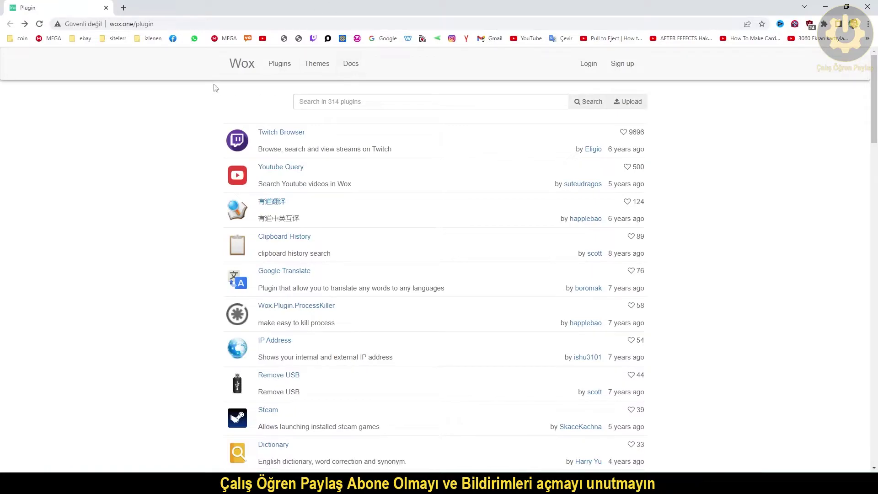
{"action": "left_click", "coordinate": [313, 67]}
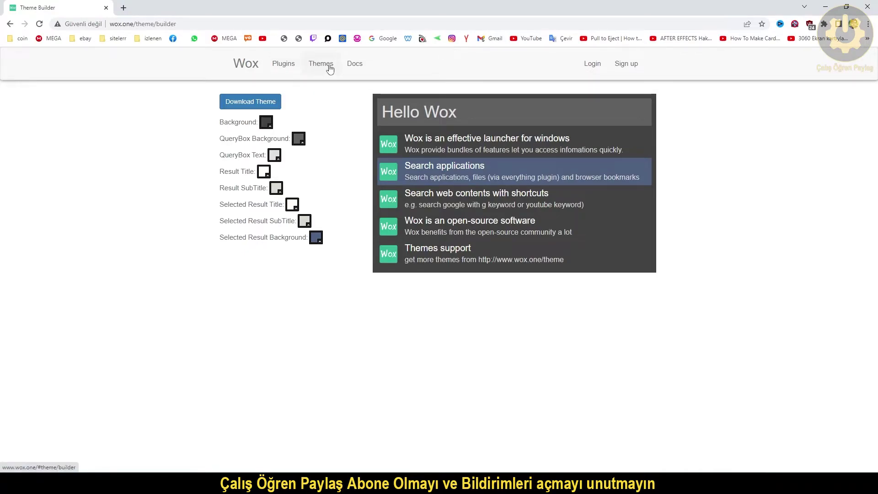
Recolour the theme's selected result with a blue background, a purple subtitle and a dark olive title
{"action": "left_click", "coordinate": [316, 237]}
{"action": "left_click_drag", "start_coordinate": [329, 263], "coordinate": [310, 245]}
{"action": "left_click", "coordinate": [304, 221]}
{"action": "left_click", "coordinate": [306, 239]}
{"action": "left_click", "coordinate": [338, 235]}
{"action": "left_click", "coordinate": [295, 206]}
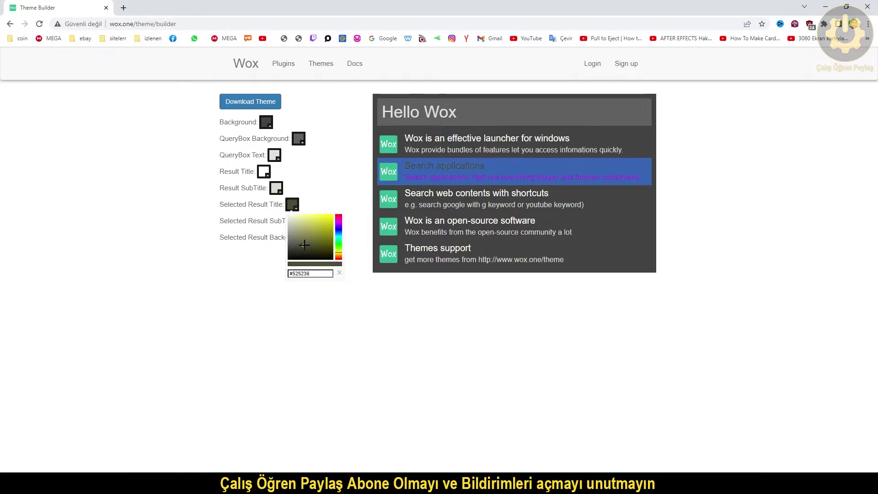
Set result subtitles to pale yellow, result titles to bright yellow, query box text to magenta, and the query box and window backgrounds to red tones
{"action": "left_click", "coordinate": [275, 188]}
{"action": "left_click", "coordinate": [300, 202]}
{"action": "left_click", "coordinate": [296, 200]}
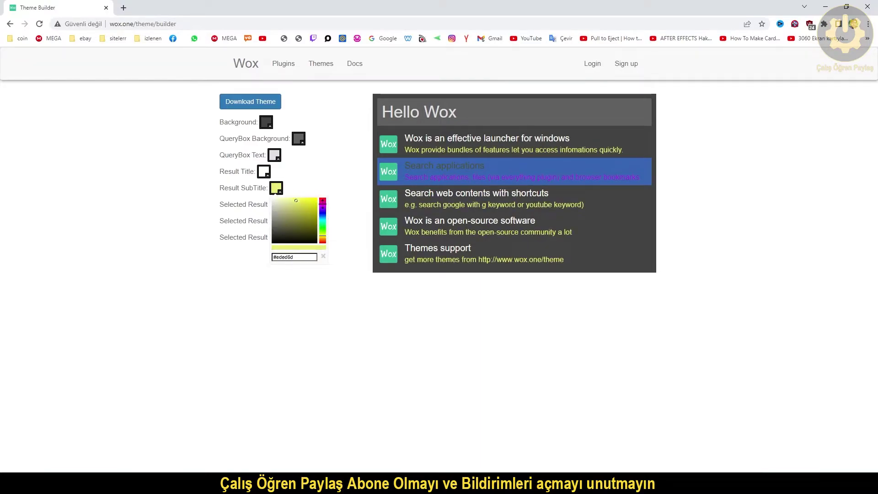
{"action": "left_click", "coordinate": [263, 171]}
{"action": "left_click", "coordinate": [301, 184]}
{"action": "left_click", "coordinate": [274, 155]}
{"action": "left_click", "coordinate": [316, 190]}
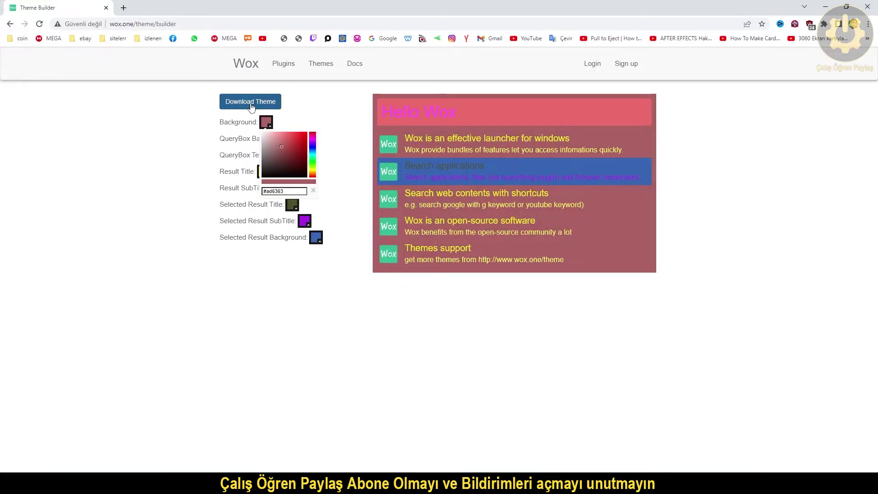
Download the custom theme as WoxTheme.xaml, and close the browser and the Wox settings window
{"action": "left_click", "coordinate": [250, 101]}
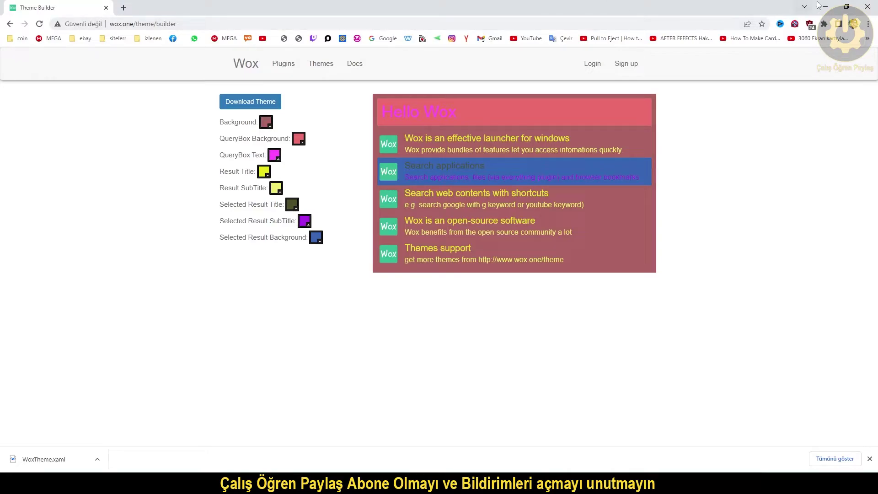
{"action": "left_click", "coordinate": [865, 8]}
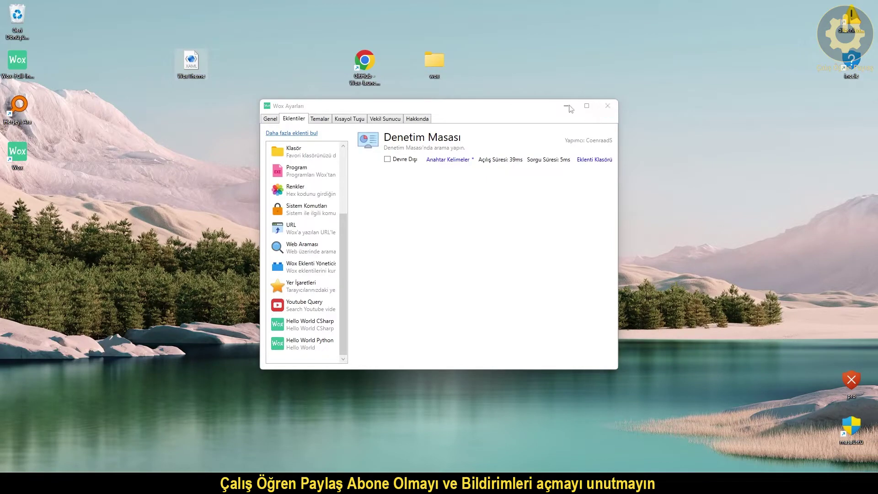
{"action": "left_click", "coordinate": [608, 106]}
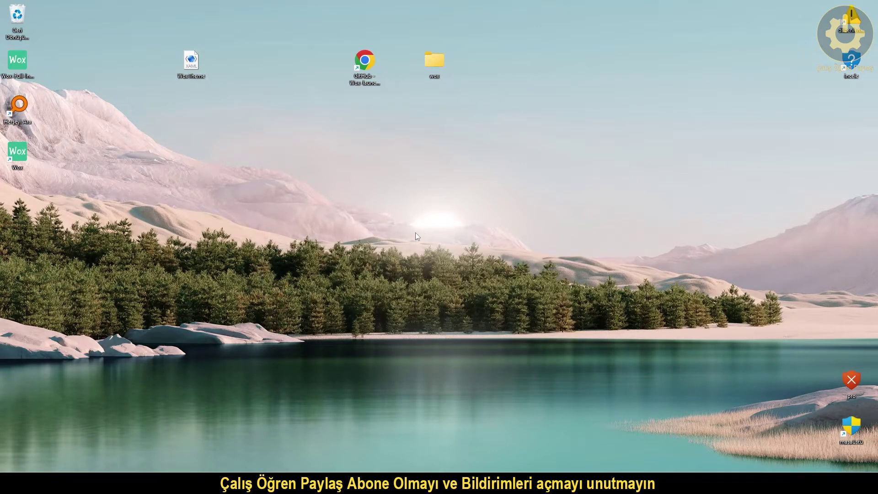
Reopen the Wox settings from the launcher bar and view the launcher's hotkey settings
{"action": "key", "text": "alt+space"}
{"action": "right_click", "coordinate": [360, 126]}
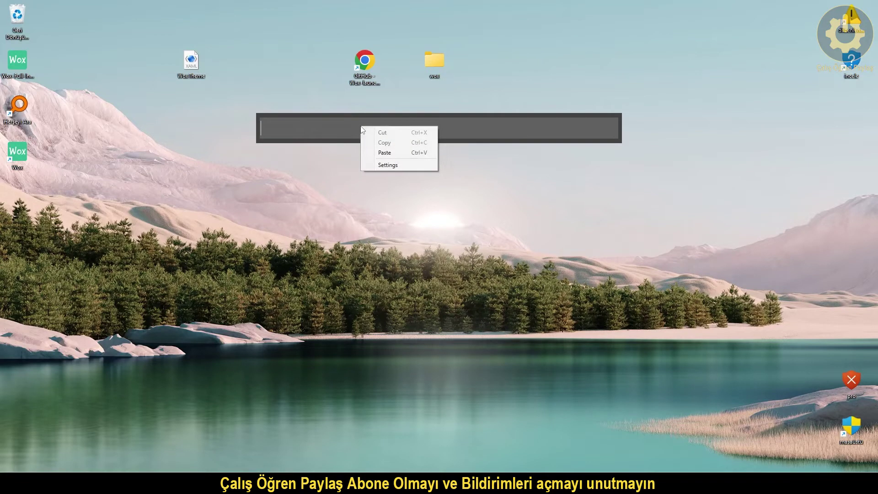
{"action": "left_click", "coordinate": [398, 165]}
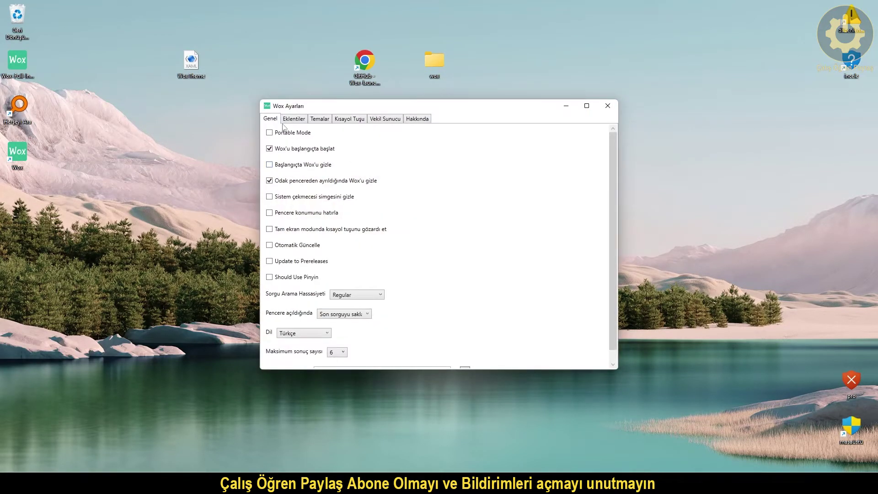
{"action": "left_click", "coordinate": [351, 120]}
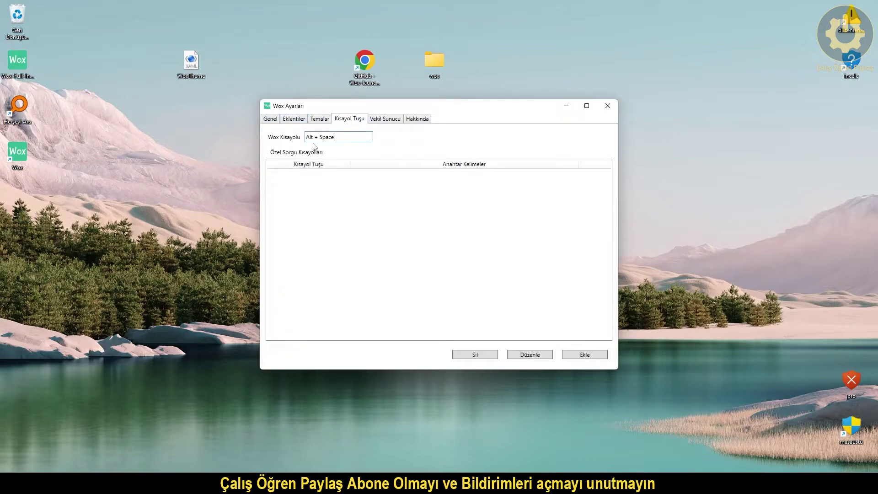
Preview the built-in Wox themes one after another, from System Light up to BlackAndWhite
{"action": "left_click", "coordinate": [320, 119]}
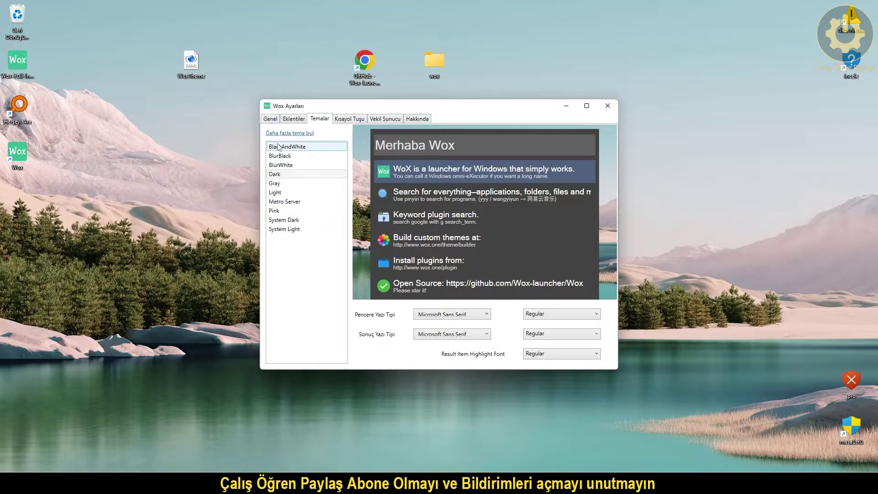
{"action": "left_click", "coordinate": [290, 229]}
{"action": "left_click", "coordinate": [289, 221]}
{"action": "left_click", "coordinate": [288, 210]}
{"action": "left_click", "coordinate": [288, 192]}
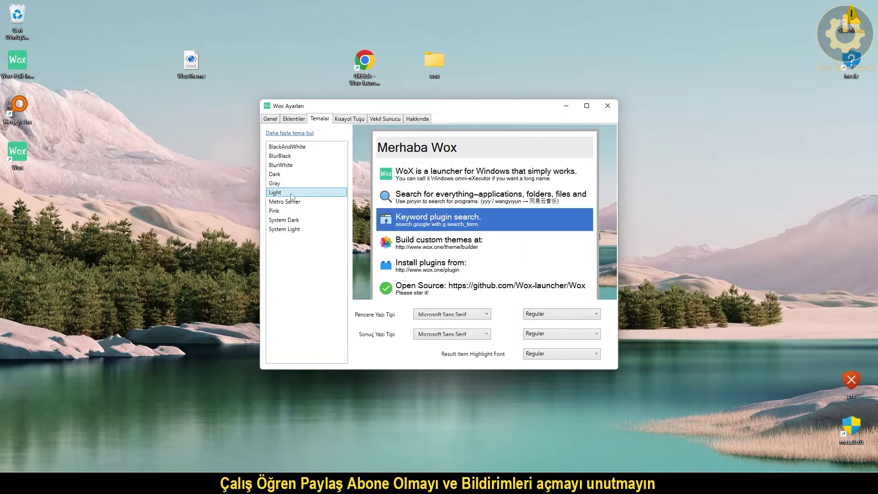
{"action": "left_click", "coordinate": [290, 184]}
{"action": "left_click", "coordinate": [289, 174]}
{"action": "left_click", "coordinate": [290, 165]}
{"action": "left_click", "coordinate": [290, 156]}
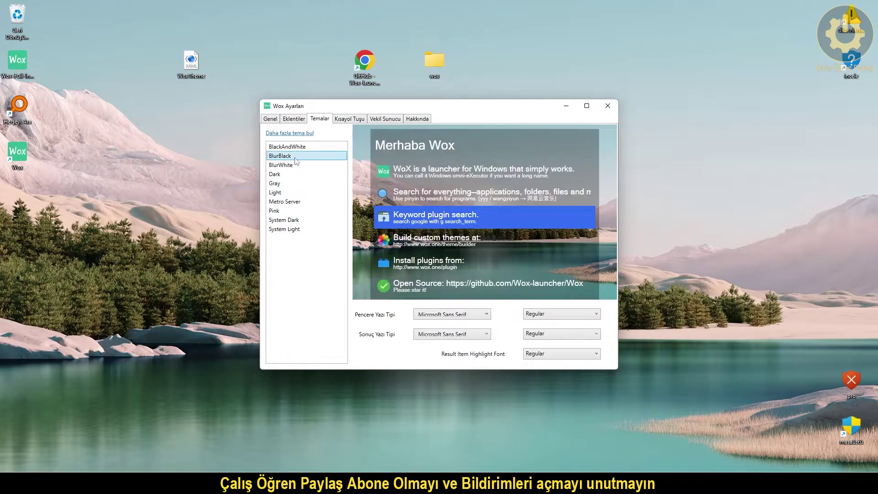
{"action": "left_click", "coordinate": [291, 146]}
Open the Denetim Masası plugin's folder from the plugin settings and go up to the app-1.4.1196 folder
{"action": "left_click", "coordinate": [294, 118]}
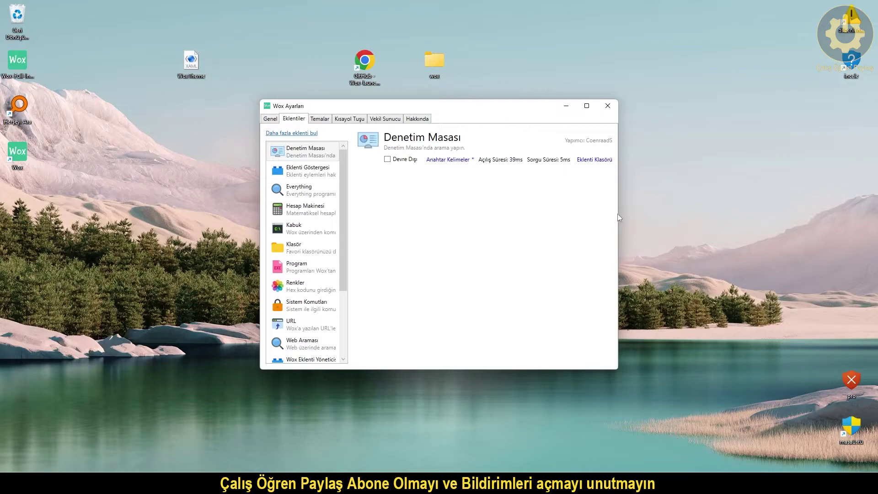
{"action": "left_click", "coordinate": [595, 160]}
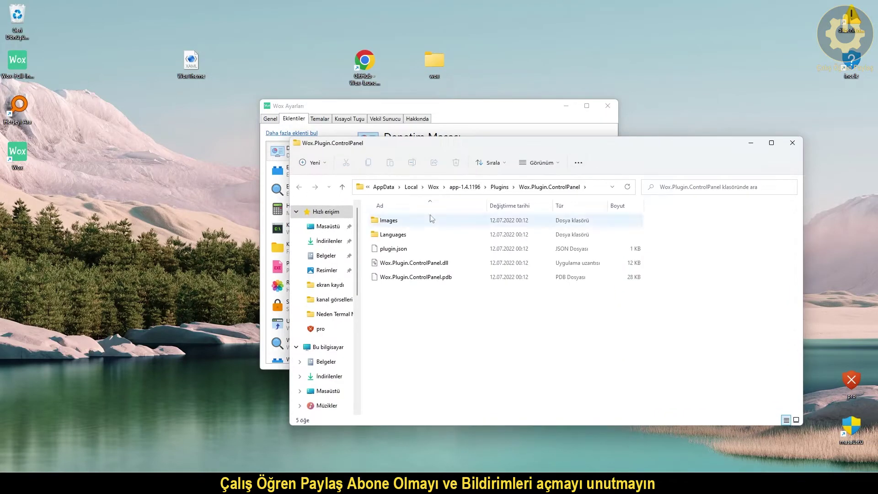
{"action": "left_click", "coordinate": [341, 187]}
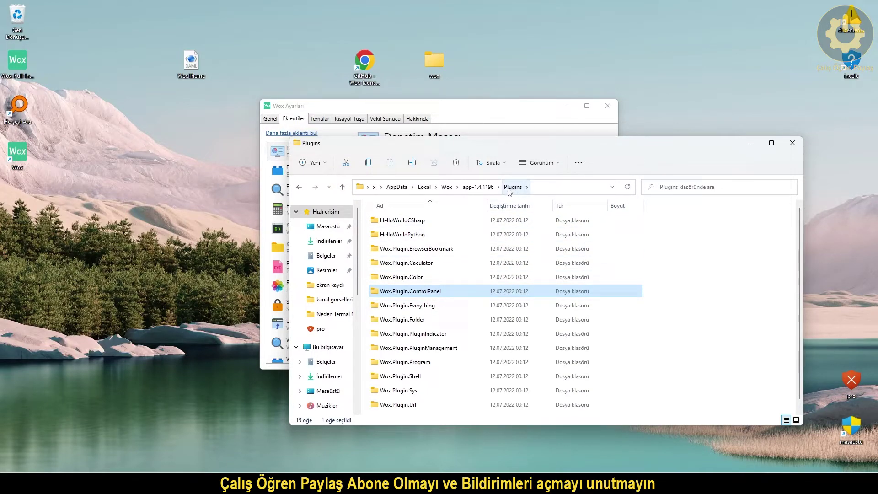
{"action": "left_click", "coordinate": [342, 187]}
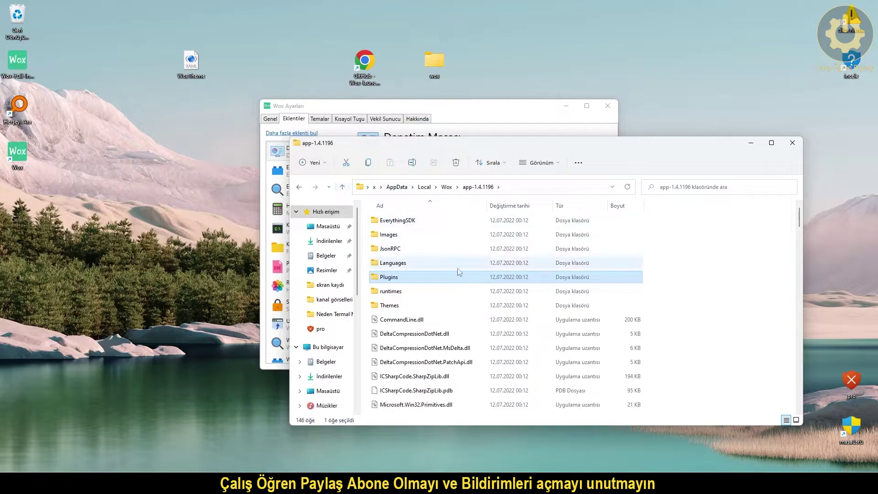
Open the Themes folder and move the WoxTheme file from the desktop into it
{"action": "left_click", "coordinate": [397, 307]}
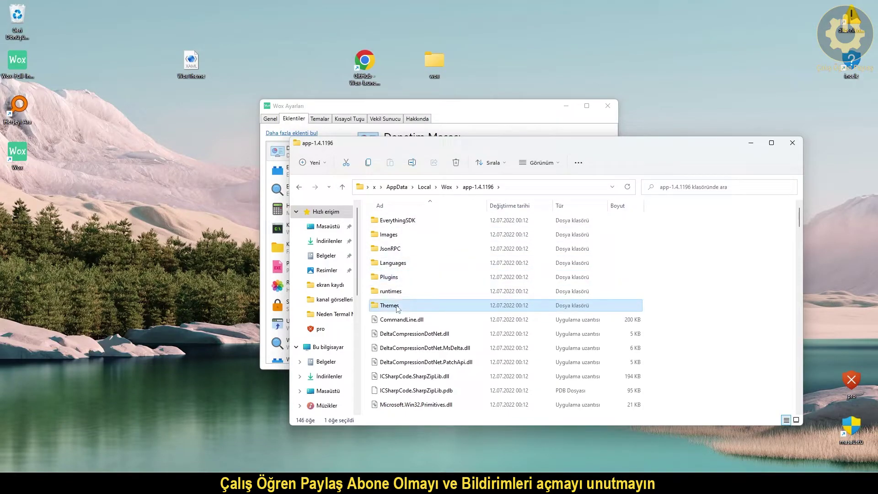
{"action": "double_click", "coordinate": [397, 307]}
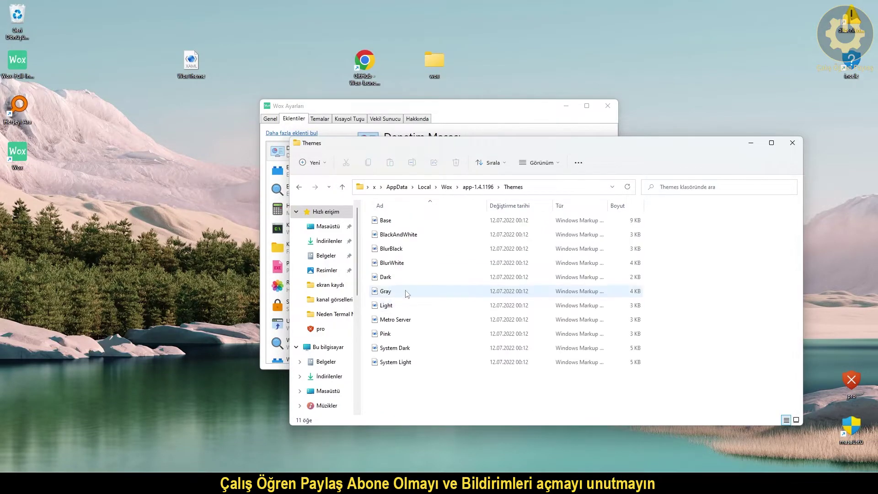
{"action": "left_click_drag", "start_coordinate": [192, 75], "coordinate": [417, 390]}
{"action": "left_click", "coordinate": [472, 370]}
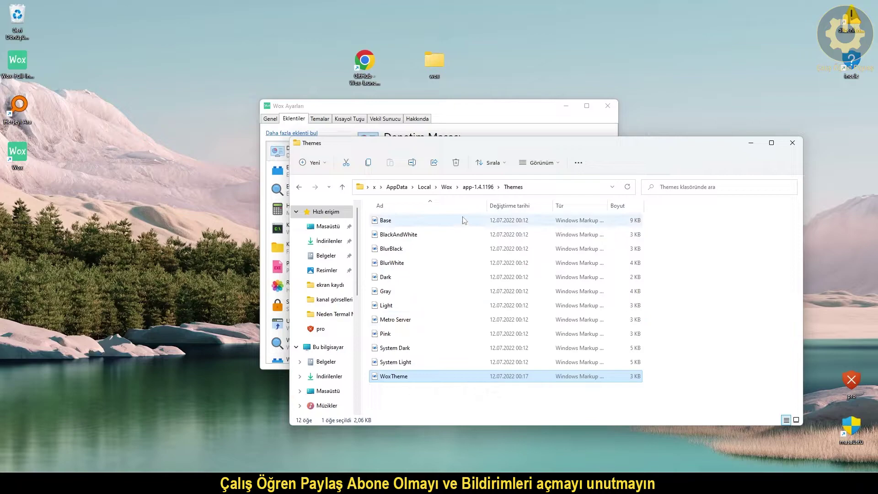
Go back to the app-1.4.1196 folder and look through the plugin folders inside Plugins
{"action": "left_click", "coordinate": [488, 190]}
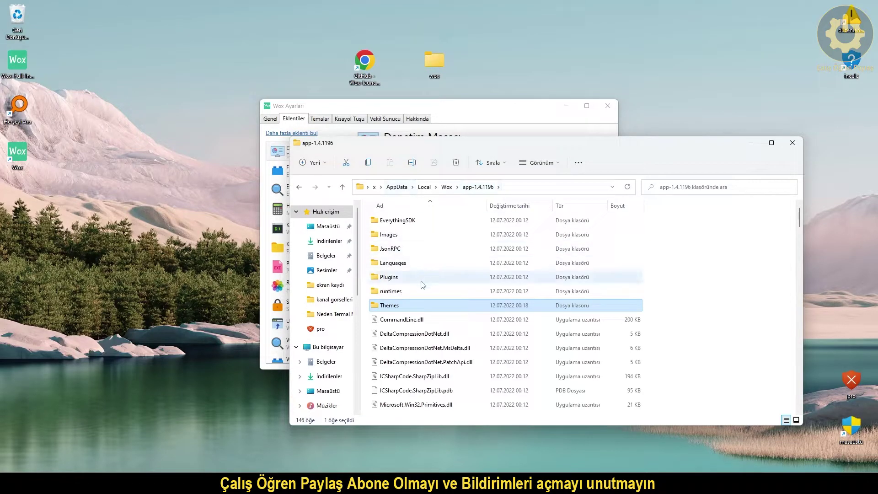
{"action": "double_click", "coordinate": [393, 278]}
{"action": "scroll", "coordinate": [476, 297], "scroll_direction": "down", "scroll_amount": 1}
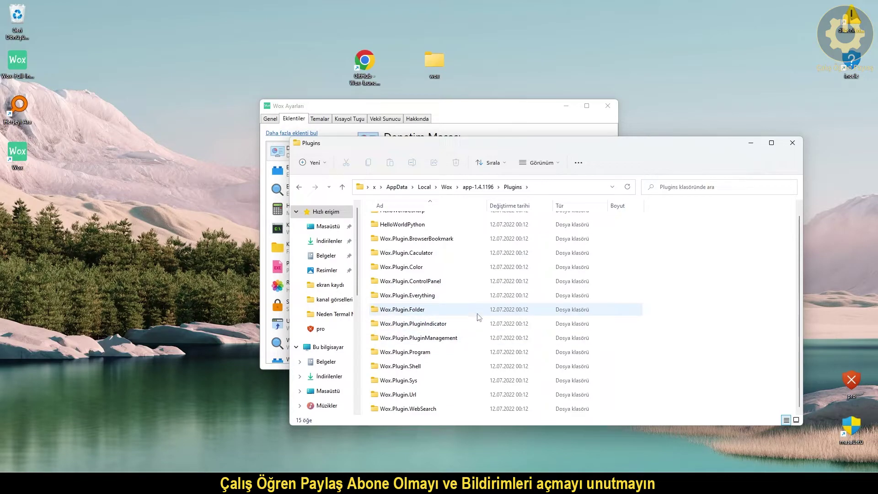
{"action": "left_click", "coordinate": [412, 337]}
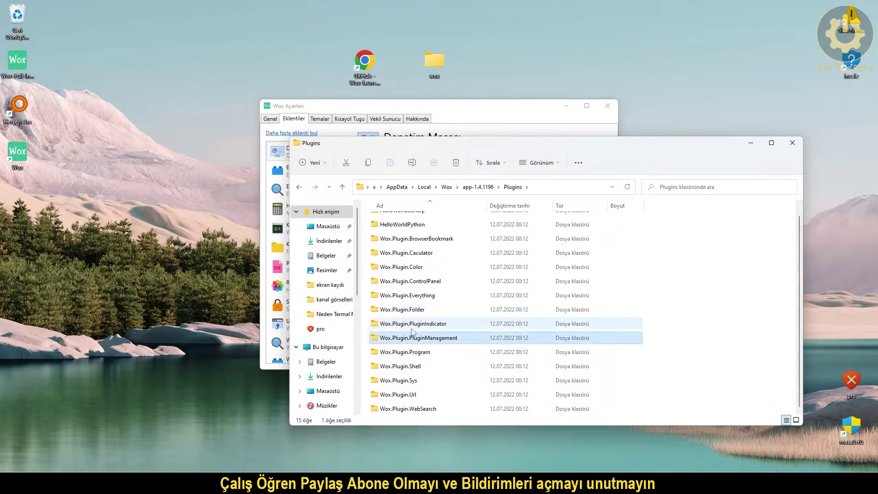
{"action": "scroll", "coordinate": [412, 333], "scroll_direction": "up", "scroll_amount": 1}
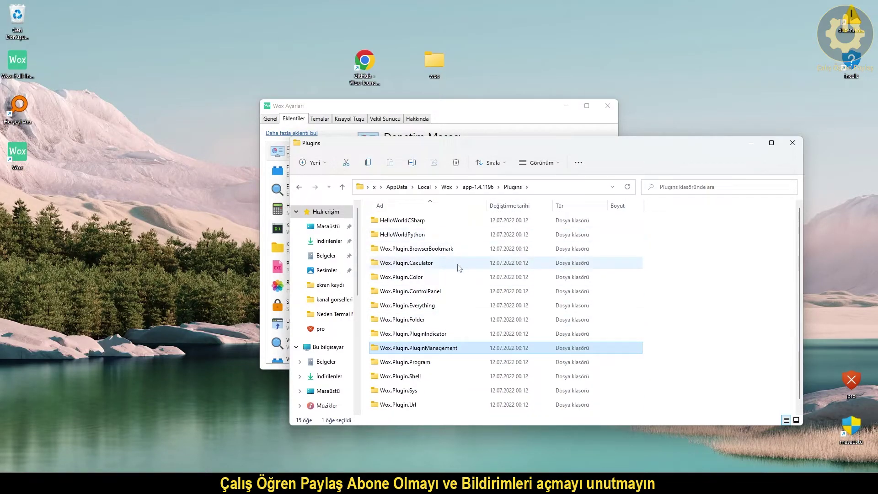
{"action": "scroll", "coordinate": [466, 340], "scroll_direction": "down", "scroll_amount": 1}
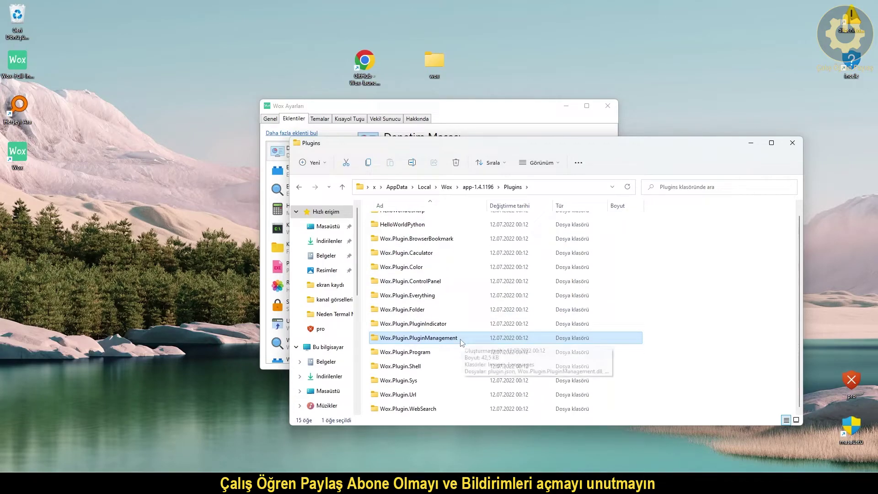
Return to the Wox plugin settings, select the Youtube Query plugin and open its folder
{"action": "left_click", "coordinate": [497, 118]}
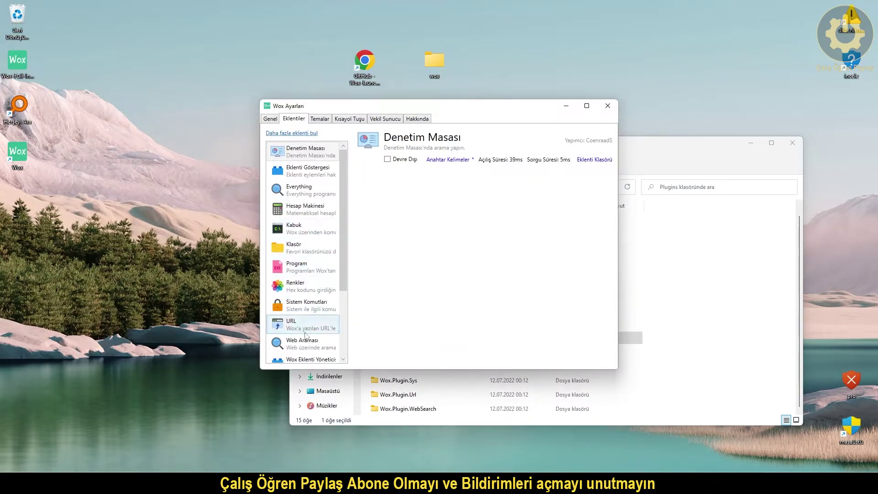
{"action": "scroll", "coordinate": [306, 333], "scroll_direction": "down", "scroll_amount": 2}
{"action": "left_click", "coordinate": [304, 304]}
{"action": "left_click", "coordinate": [590, 160]}
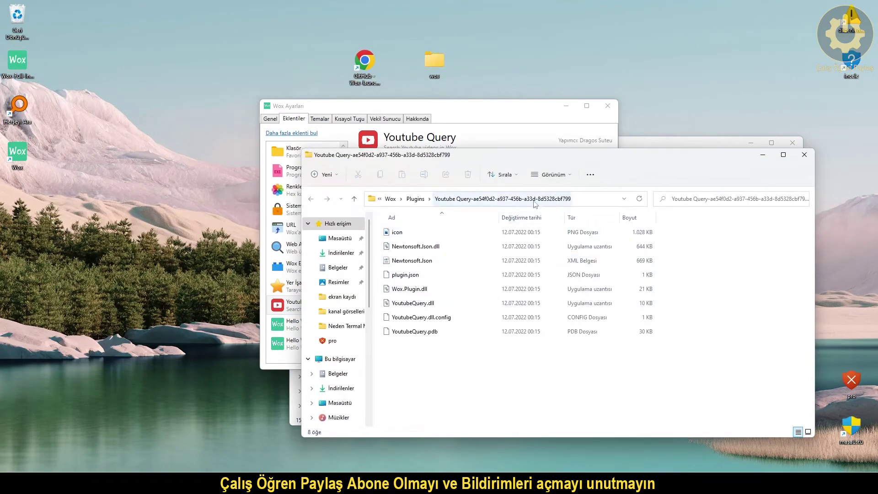
Go up to the Roaming Wox Plugins folder containing the Youtube Query folder and exit the running Wox launcher
{"action": "left_click", "coordinate": [421, 198]}
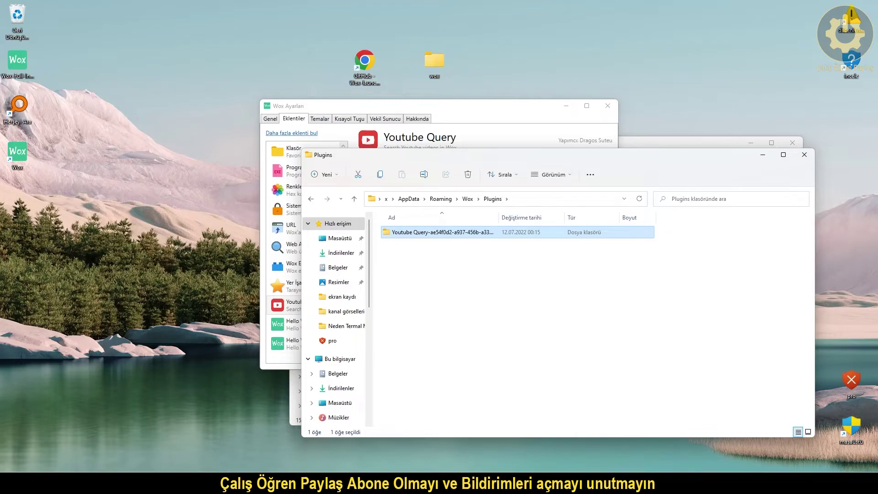
{"action": "left_click", "coordinate": [768, 485]}
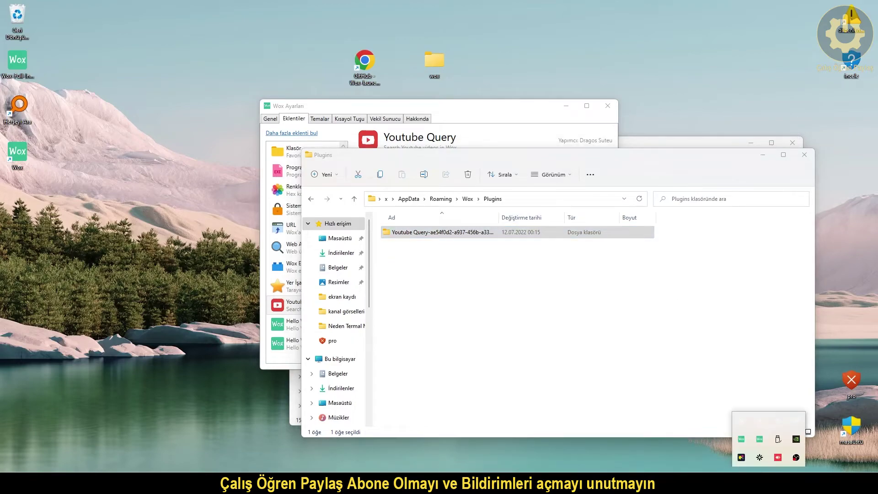
{"action": "right_click", "coordinate": [745, 442]}
{"action": "left_click", "coordinate": [709, 434]}
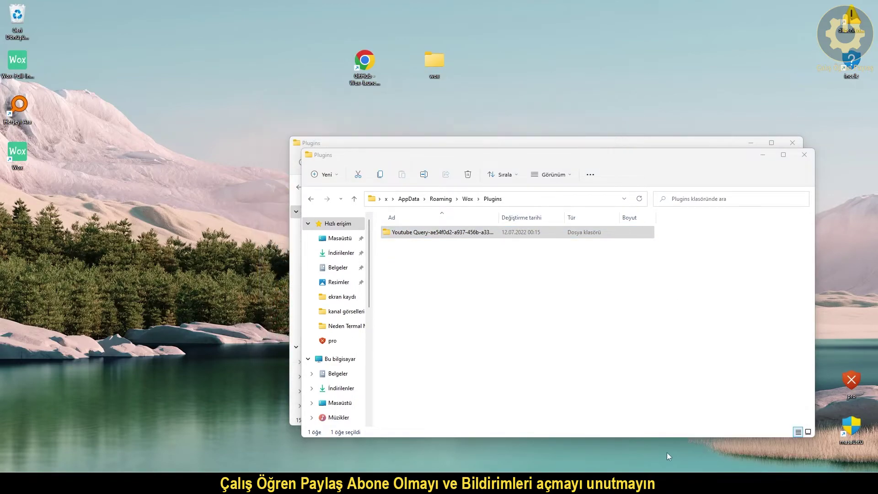
Delete the Youtube Query plugin folder from the Plugins folder and close both Plugins windows
{"action": "key", "text": "Delete"}
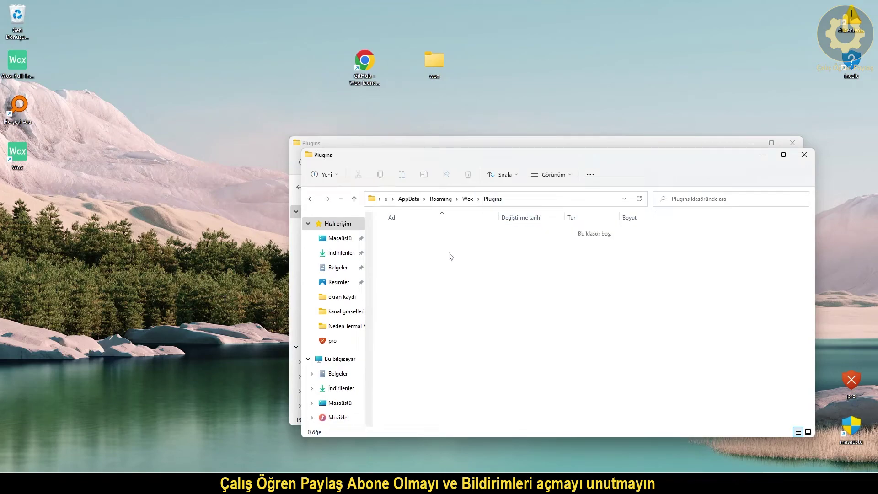
{"action": "left_click", "coordinate": [804, 154]}
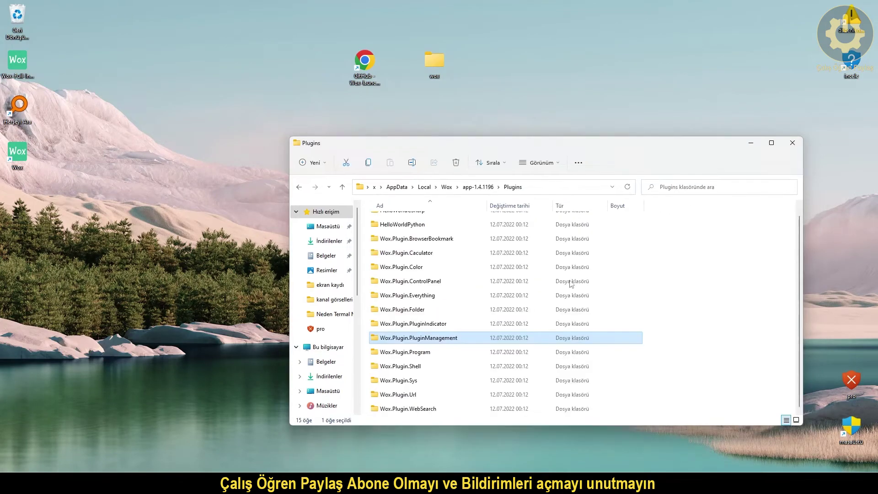
{"action": "left_click", "coordinate": [792, 142]}
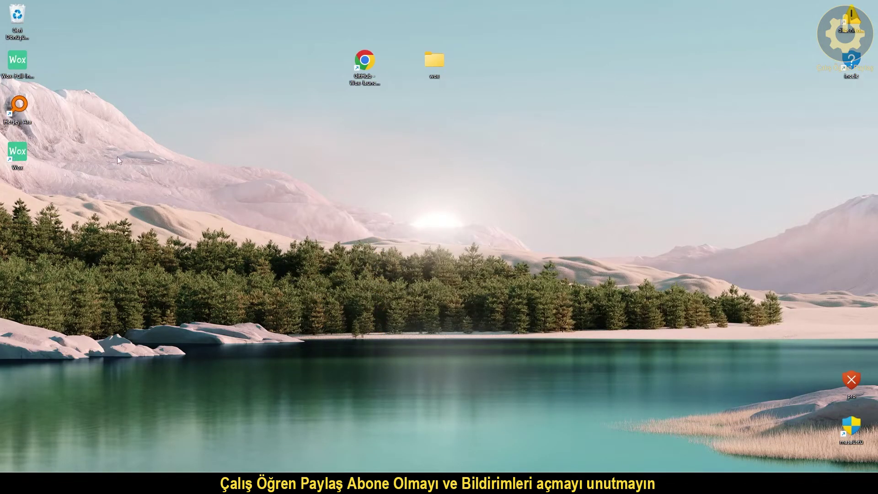
Bring up the Wox launcher, test the removed Youtube plugin with the query "yt" and clear the query
{"action": "key", "text": "alt+space"}
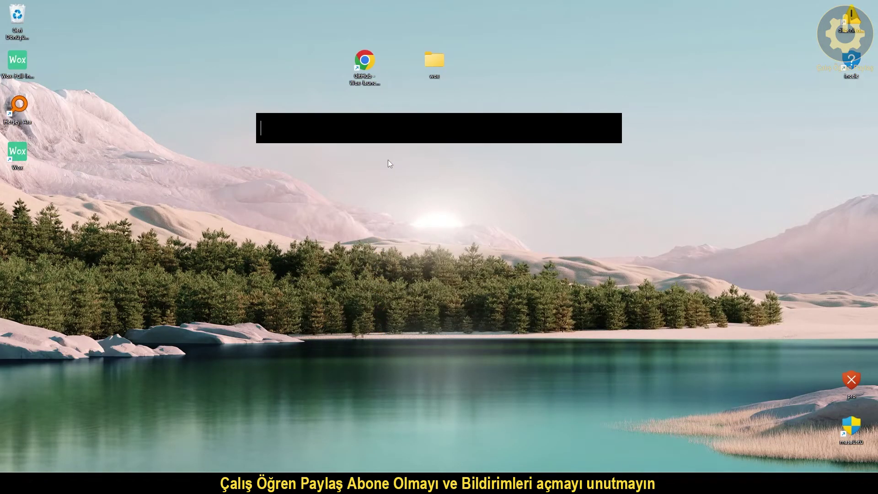
{"action": "right_click", "coordinate": [378, 131]}
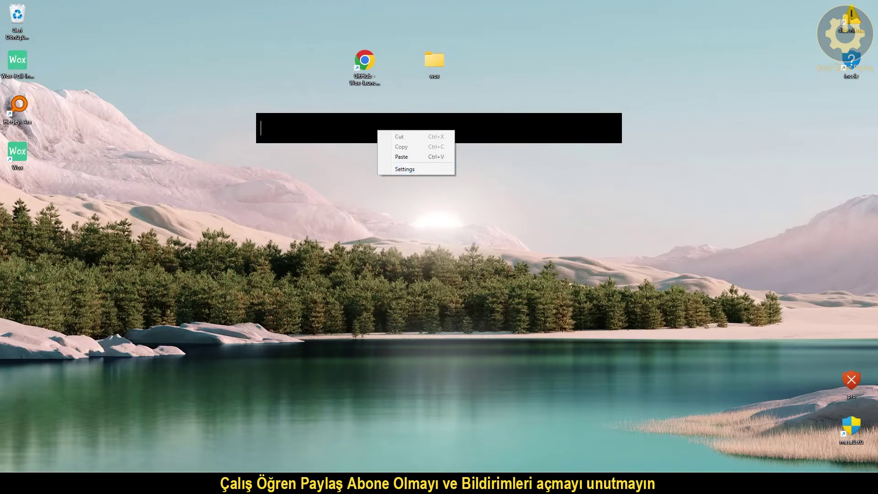
{"action": "left_click", "coordinate": [404, 170]}
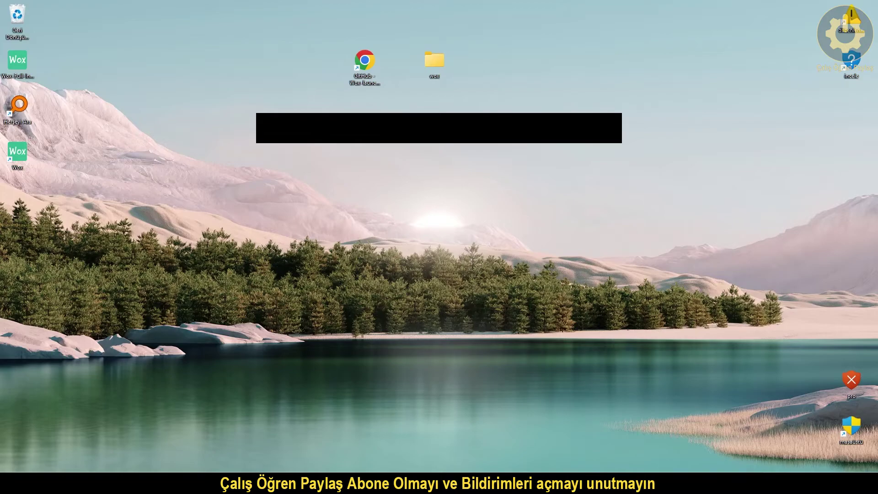
{"action": "type", "text": "yt"}
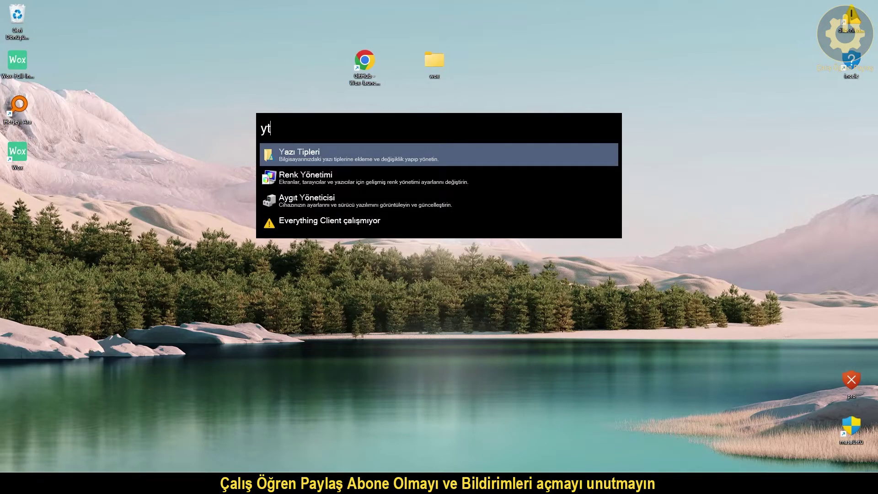
{"action": "key", "text": "Tab"}
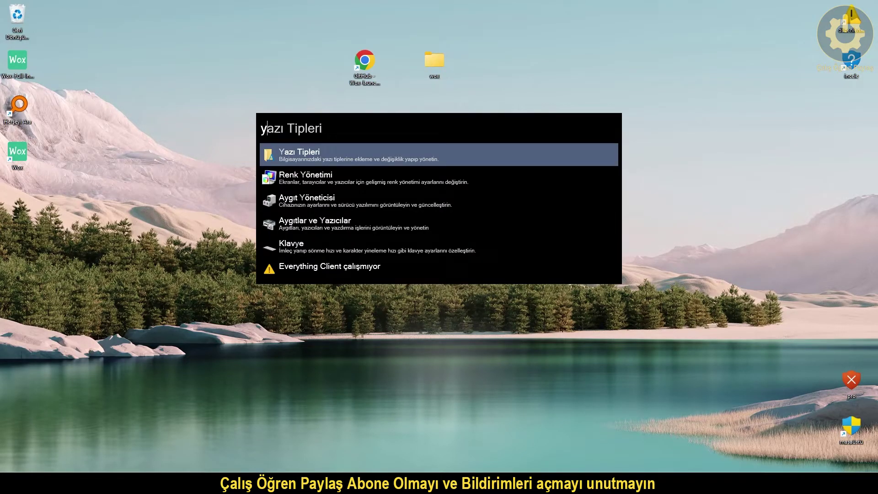
{"action": "key", "text": "ctrl+a"}
{"action": "key", "text": "BackSpace"}
Open the Wox settings and look through the installed plugins list for the deleted Youtube Query plugin
{"action": "right_click", "coordinate": [340, 133]}
{"action": "left_click", "coordinate": [365, 172]}
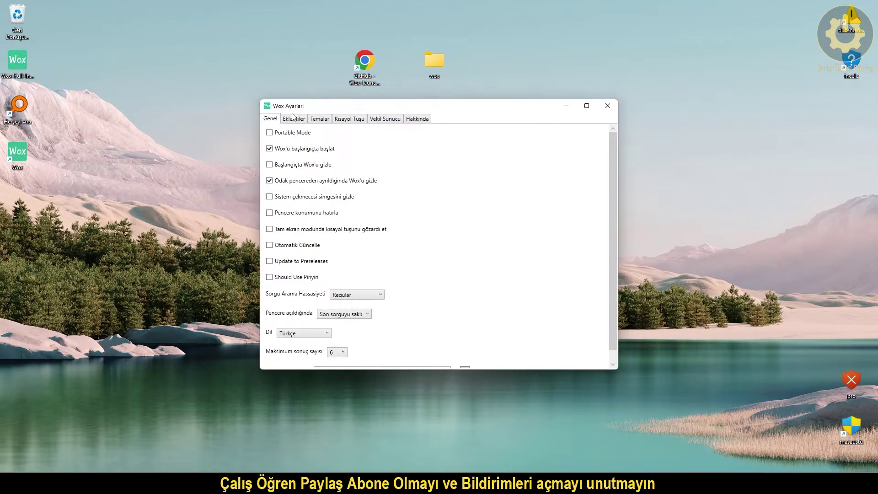
{"action": "left_click", "coordinate": [292, 119]}
{"action": "scroll", "coordinate": [311, 210], "scroll_direction": "down", "scroll_amount": 5}
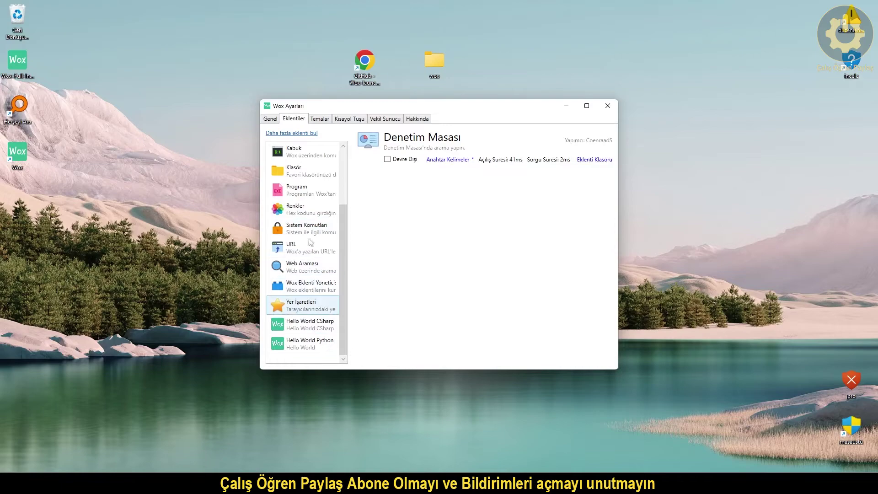
Apply the custom WoxTheme theme and preview it in the launcher with a random query
{"action": "left_click", "coordinate": [320, 119]}
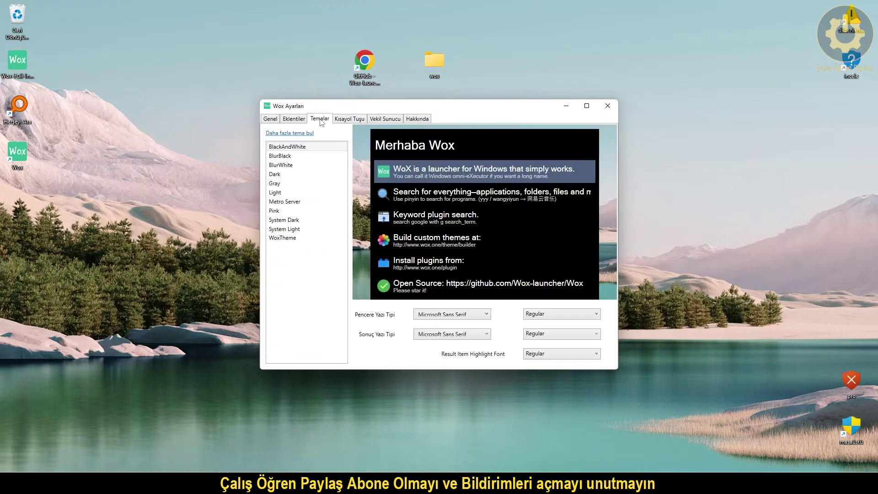
{"action": "left_click", "coordinate": [292, 238]}
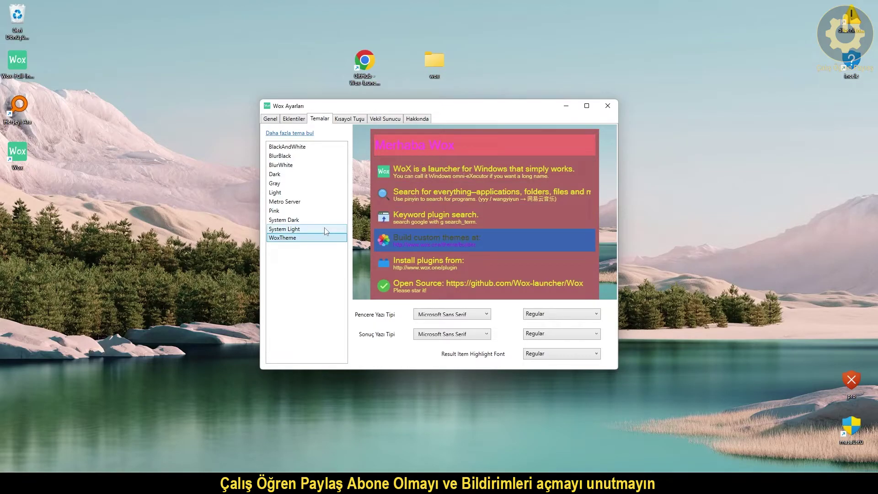
{"action": "key", "text": "alt+space"}
{"action": "type", "text": "dfhgsdf"}
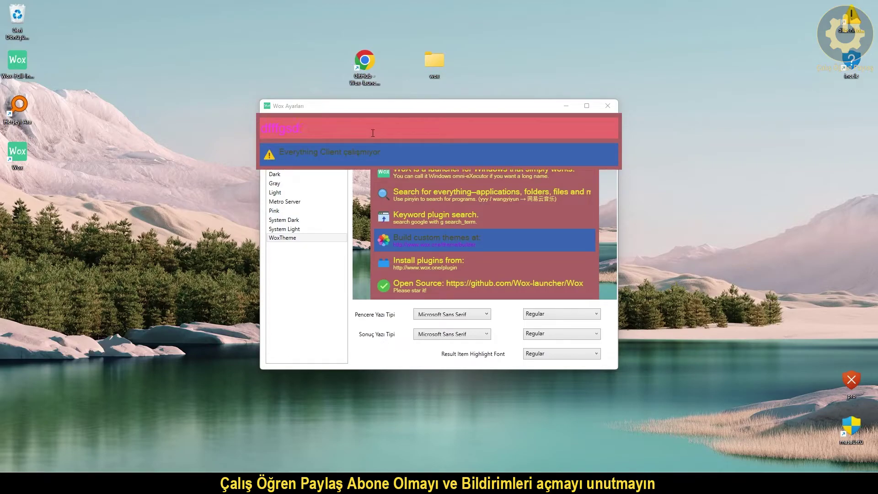
{"action": "left_click", "coordinate": [320, 276]}
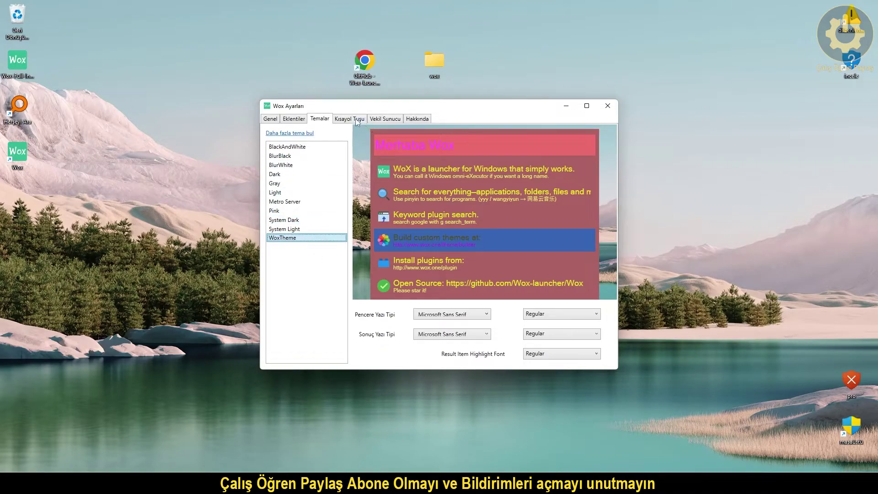
Re-enter Alt + Space as the Wox hotkey in the shortcut settings
{"action": "left_click", "coordinate": [357, 120]}
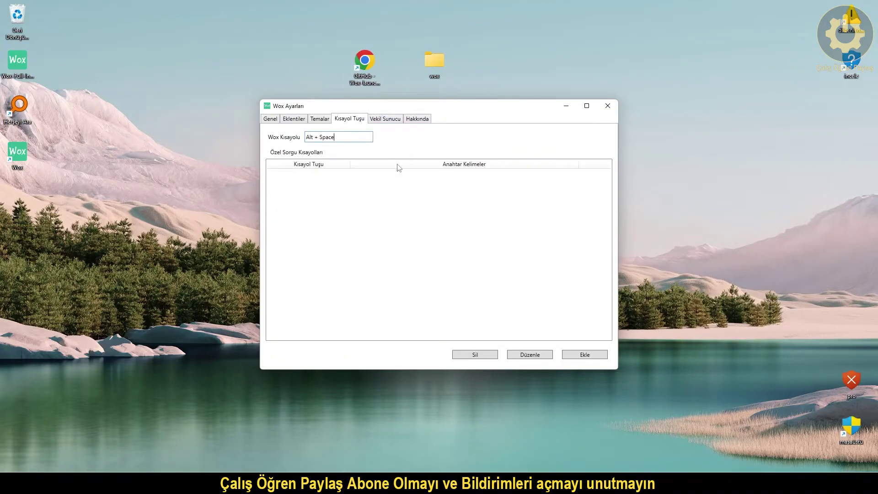
{"action": "left_click", "coordinate": [352, 141]}
{"action": "key", "text": "BackSpace"}
{"action": "key", "text": "alt+space"}
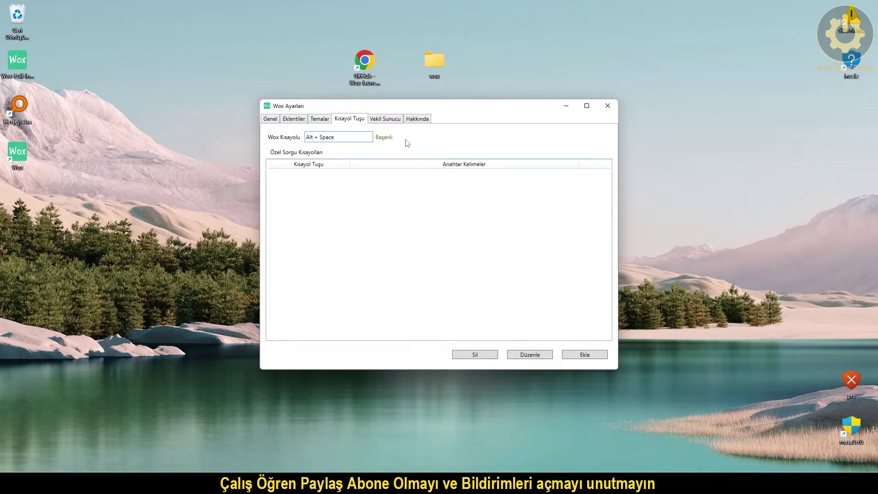
View the HTTP proxy settings and check for Wox updates, closing the settings window when done
{"action": "left_click", "coordinate": [394, 121]}
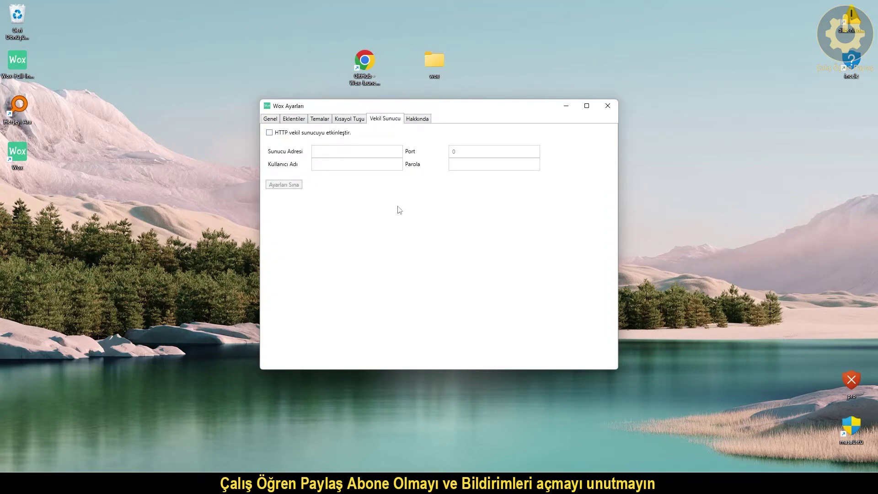
{"action": "left_click", "coordinate": [419, 120]}
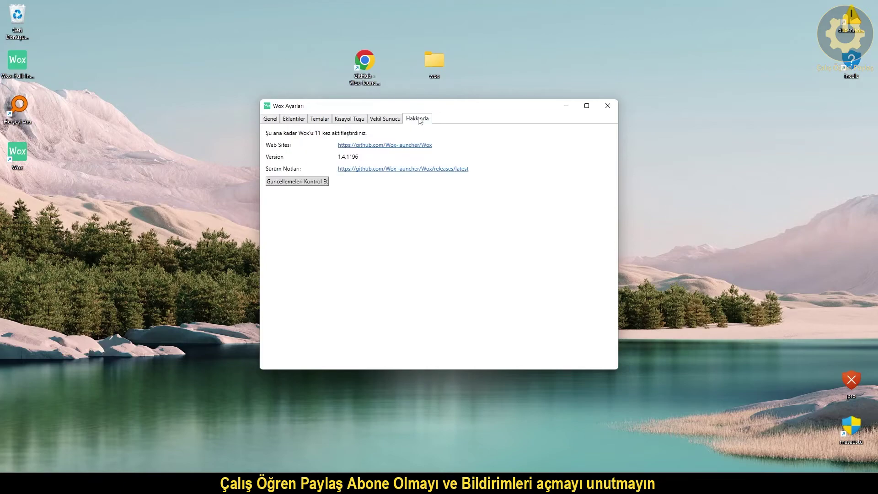
{"action": "left_click", "coordinate": [304, 184]}
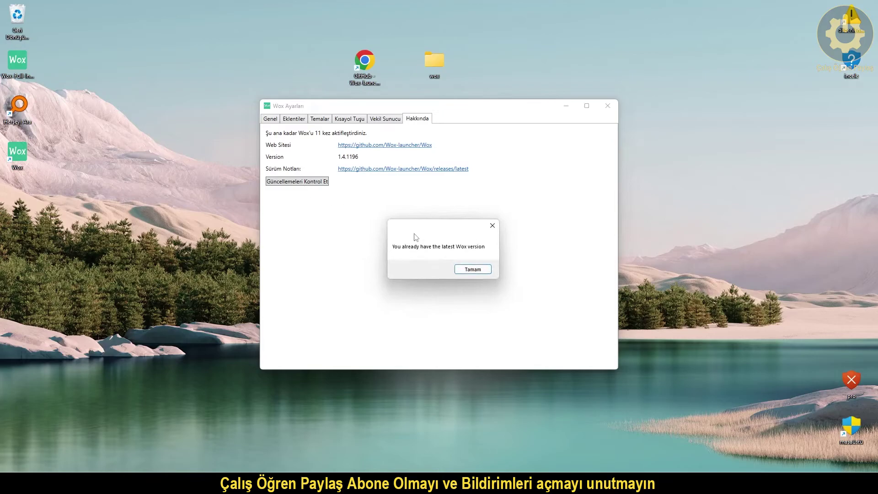
{"action": "left_click", "coordinate": [478, 270]}
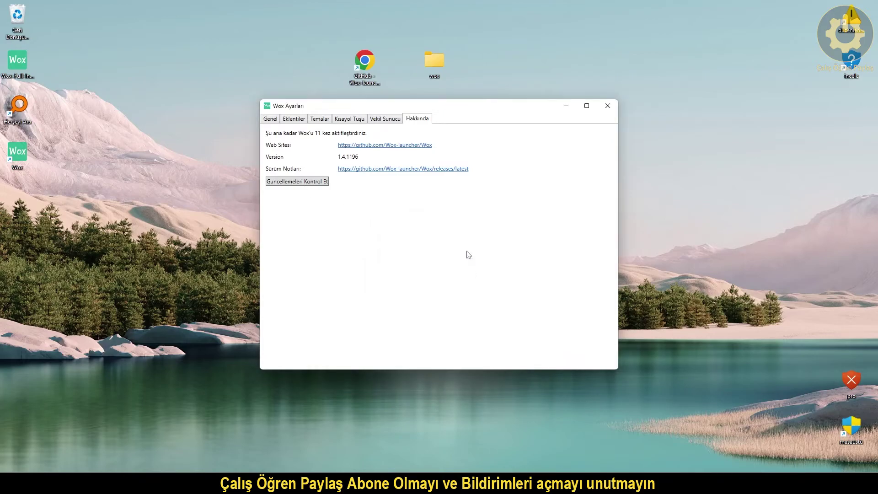
{"action": "left_click", "coordinate": [610, 109]}
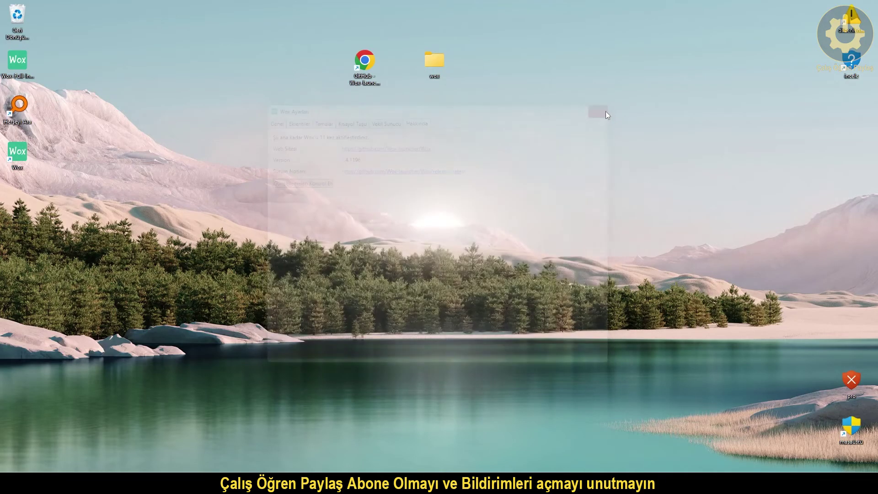
Search for "nox" in the Wox launcher and clear the query
{"action": "key", "text": "alt+space"}
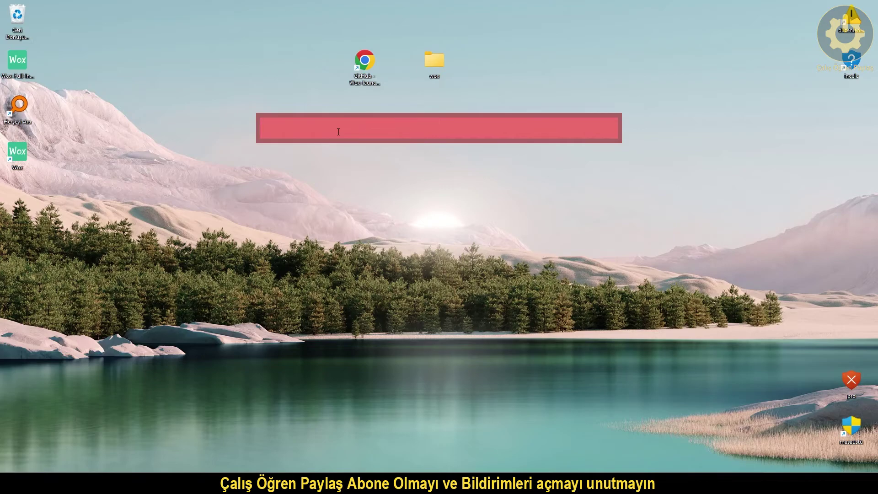
{"action": "type", "text": "nox"}
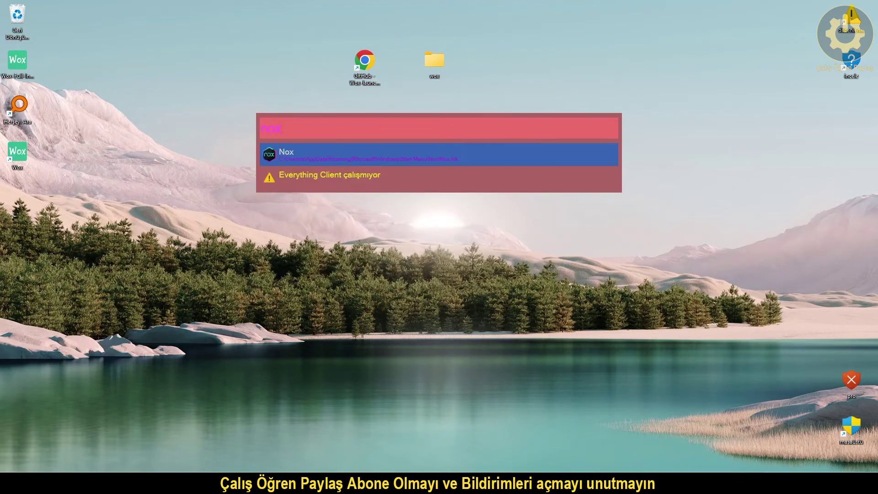
{"action": "key", "text": "BackSpace"}
{"action": "key", "text": "BackSpace"}
{"action": "key", "text": "BackSpace"}
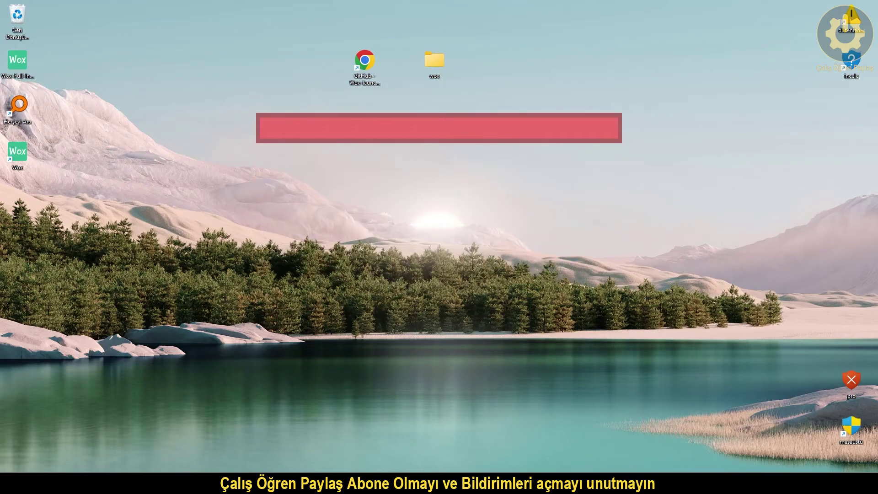
Open the wox folder on the desktop, copy its full path and close the window
{"action": "double_click", "coordinate": [425, 56]}
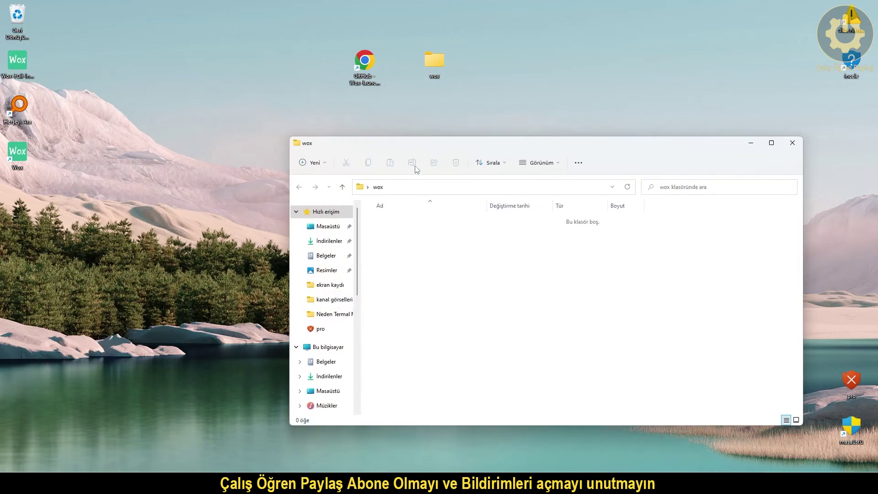
{"action": "left_click", "coordinate": [429, 187]}
{"action": "key", "text": "ctrl+c"}
{"action": "right_click", "coordinate": [407, 190]}
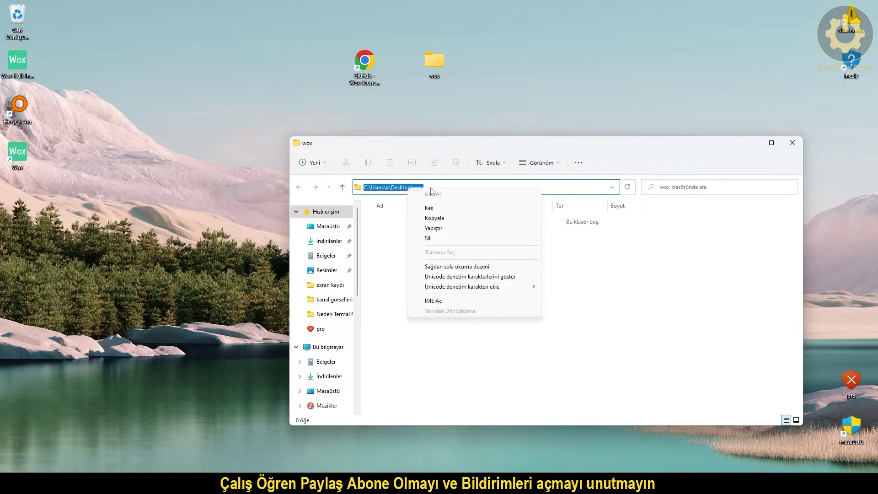
{"action": "left_click", "coordinate": [439, 218]}
{"action": "left_click", "coordinate": [792, 143]}
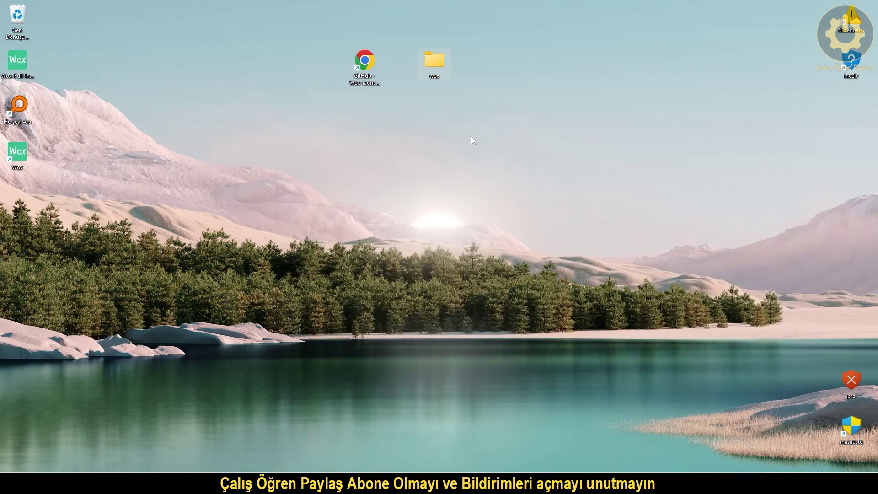
Open the desktop wox folder from the Wox launcher using the copied path, and close its window
{"action": "key", "text": "alt+space"}
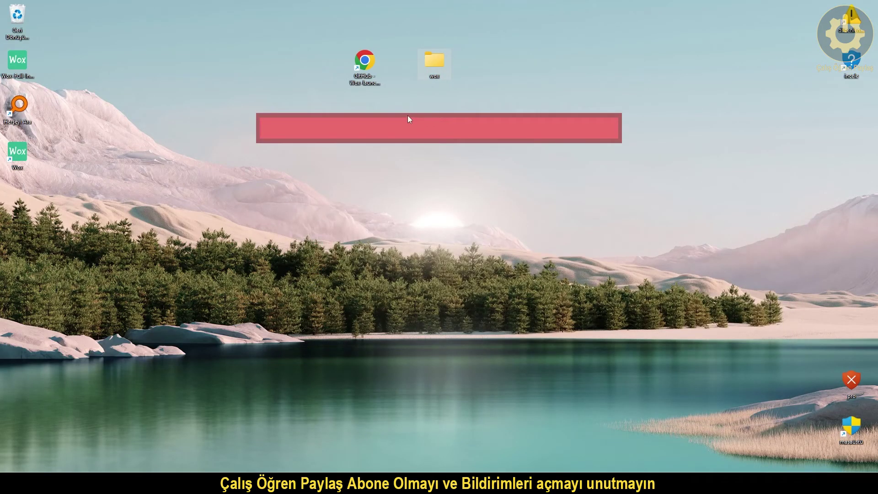
{"action": "left_click", "coordinate": [337, 127]}
{"action": "key", "text": "ctrl+v"}
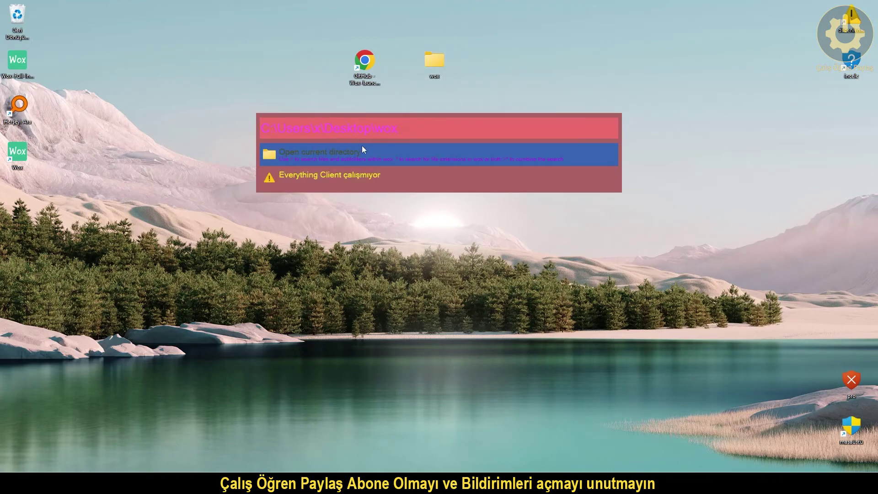
{"action": "left_click", "coordinate": [347, 154]}
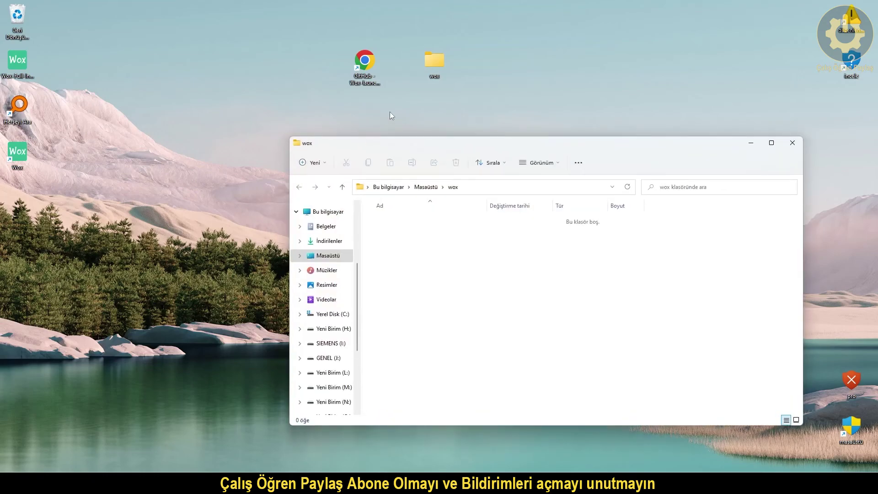
{"action": "left_click", "coordinate": [385, 129]}
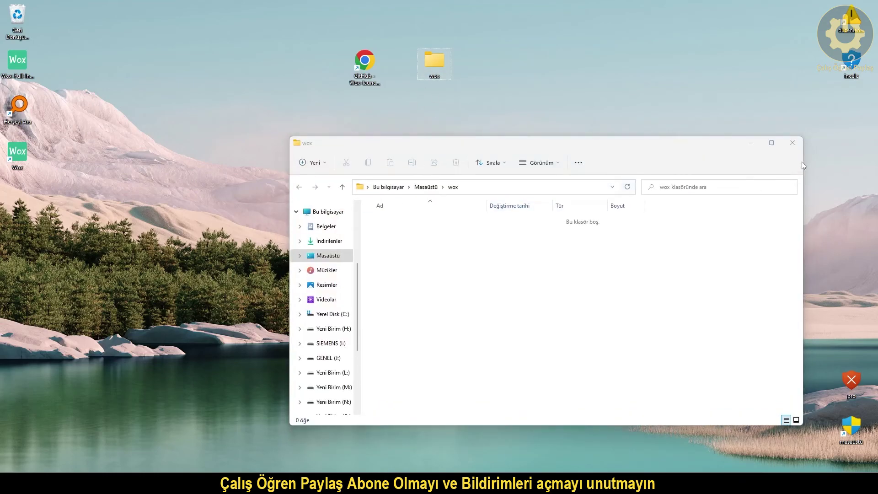
{"action": "left_click", "coordinate": [792, 142]}
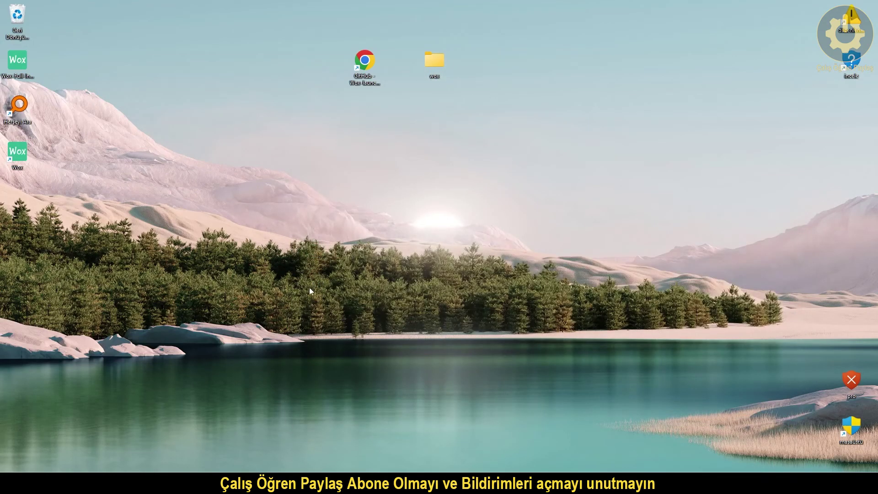